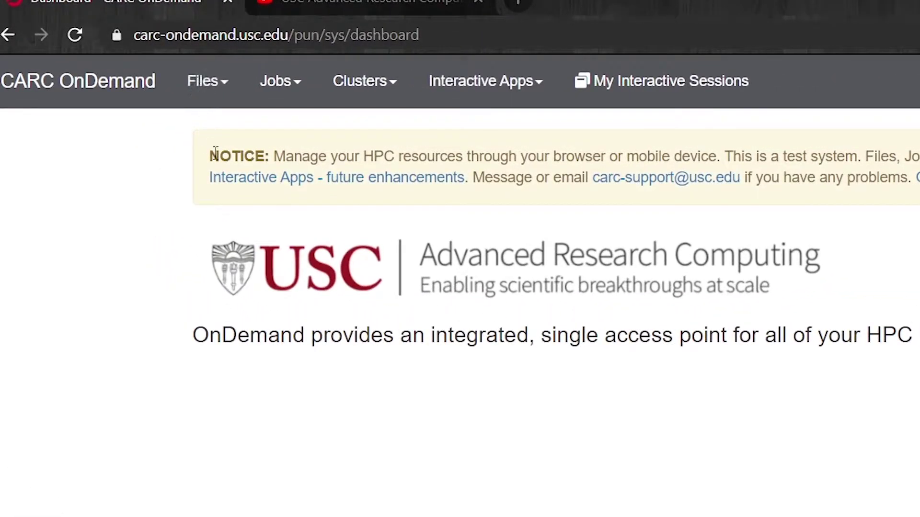
- Open the home directory in the file browser, go up to /home1, and return to the account's own folder
click(199, 85)
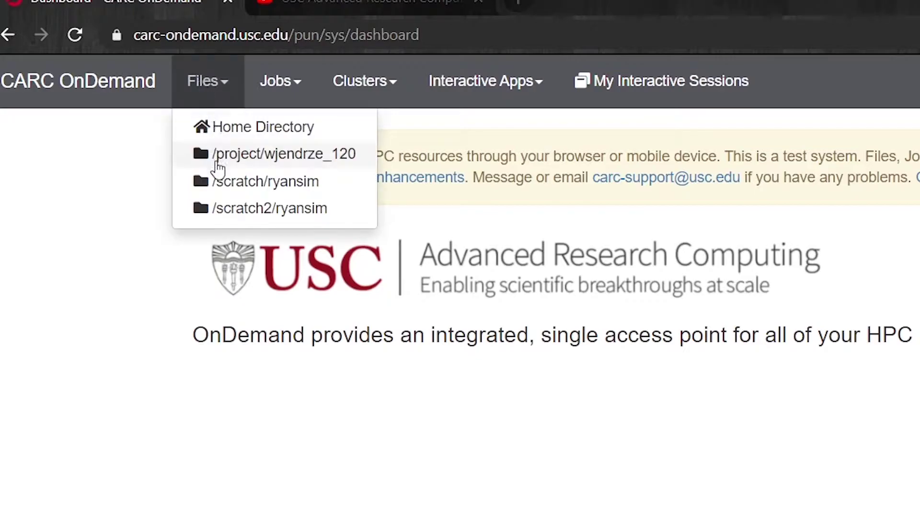
click(219, 138)
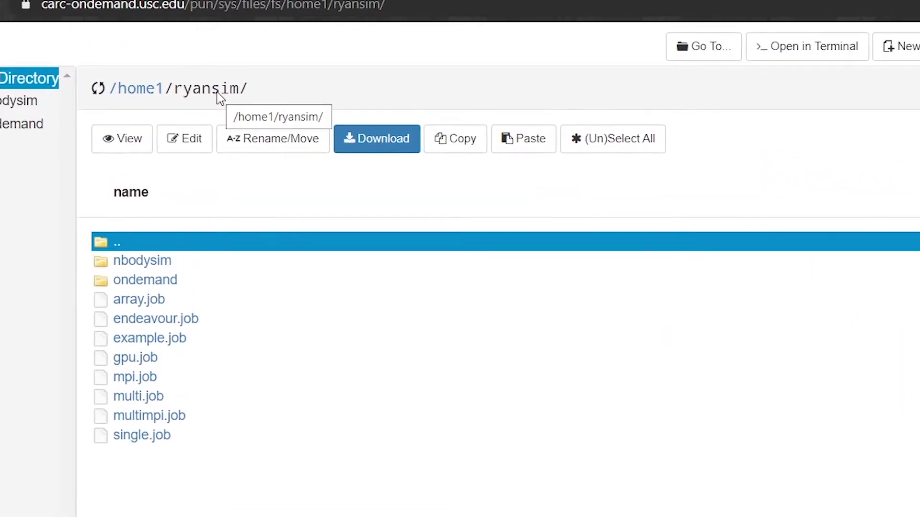
click(148, 93)
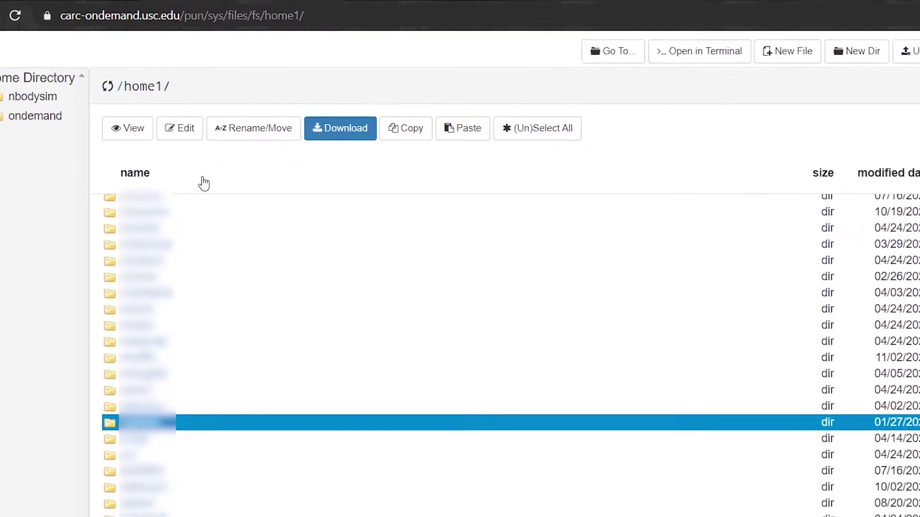
double_click(246, 481)
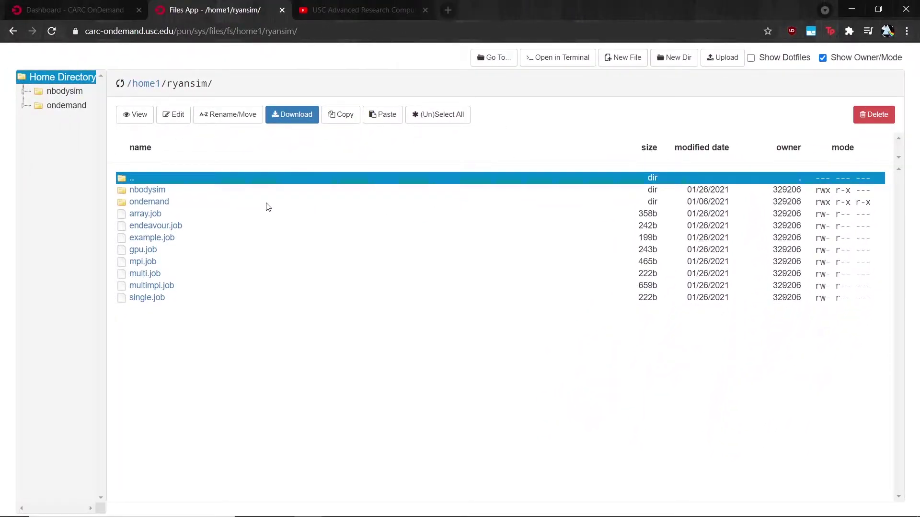
- Select the files endeavour.job through gpu.job as a range, and replace that selection with mpi.job alone
click(271, 226)
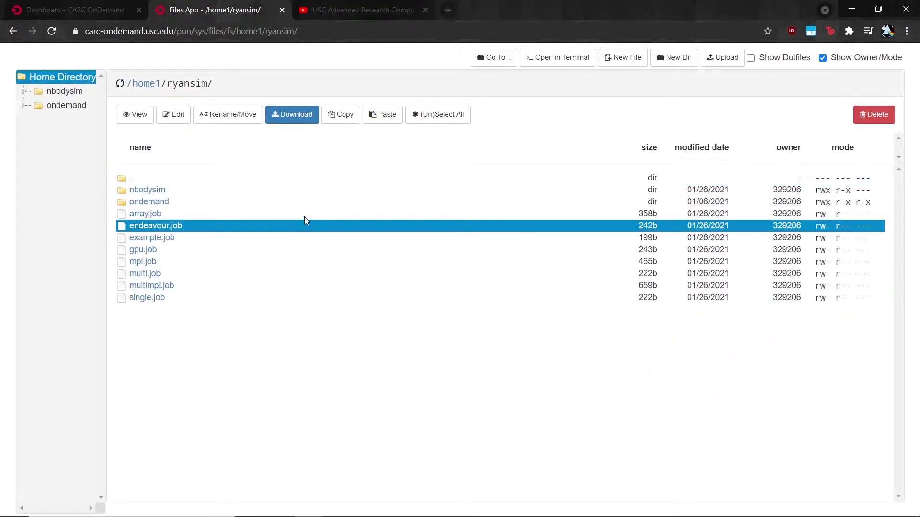
shift+click(246, 249)
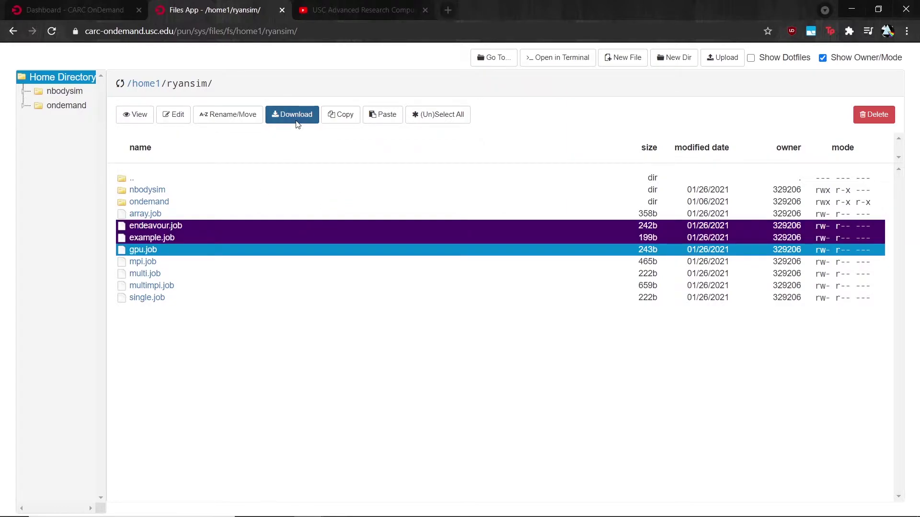
click(252, 190)
click(292, 263)
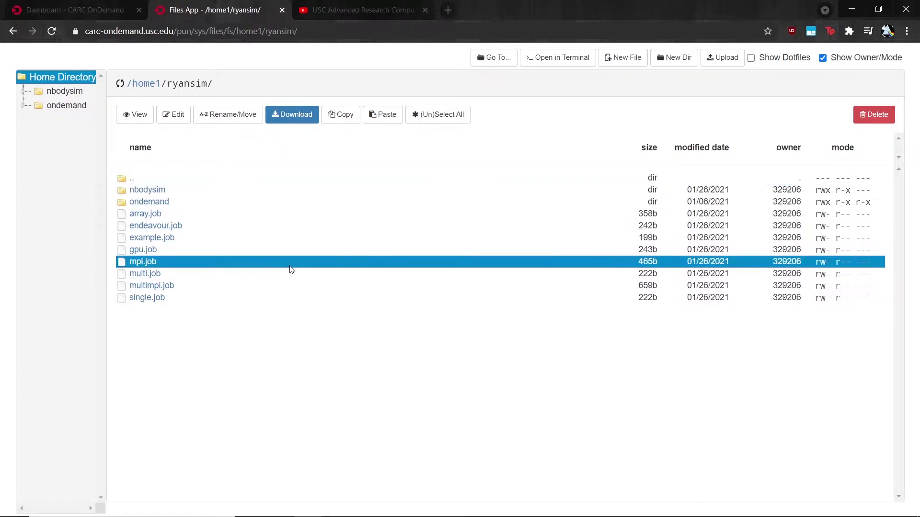
- View the file upload dialog and the go-to-directory dialog, dismissing both without making changes
click(718, 62)
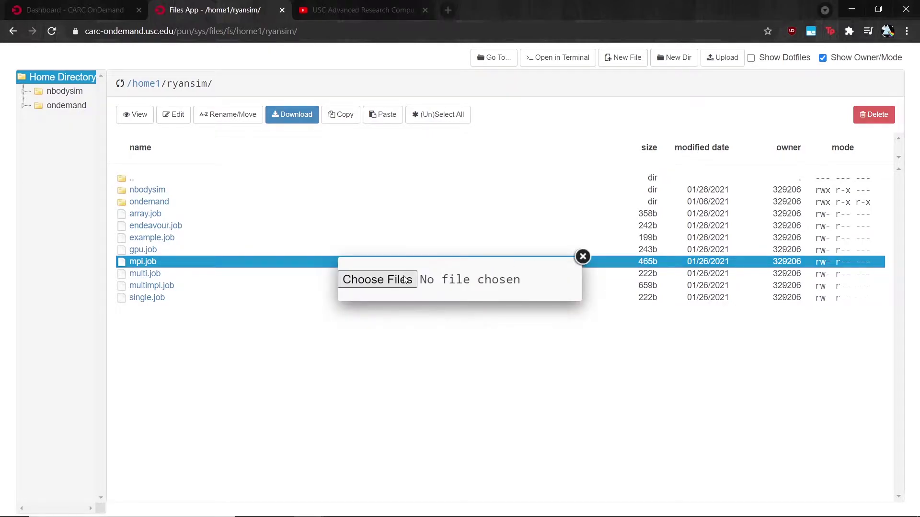
click(577, 258)
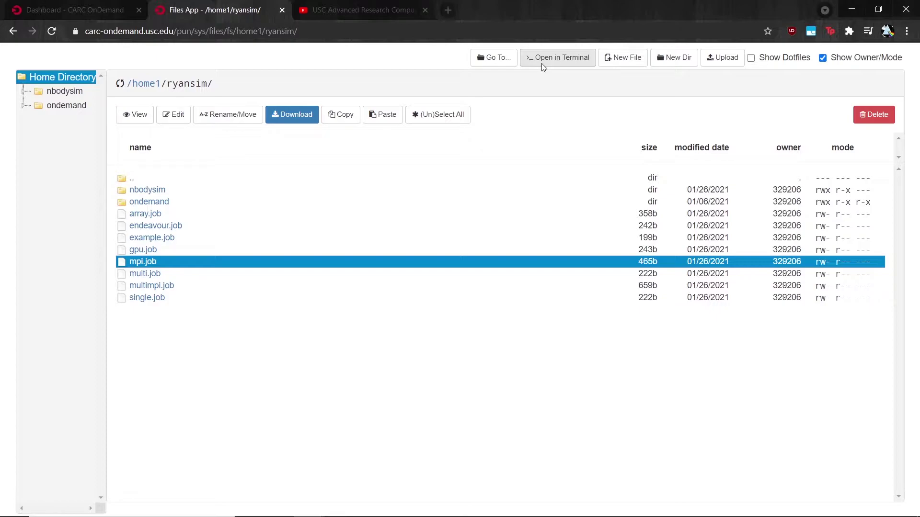
click(498, 58)
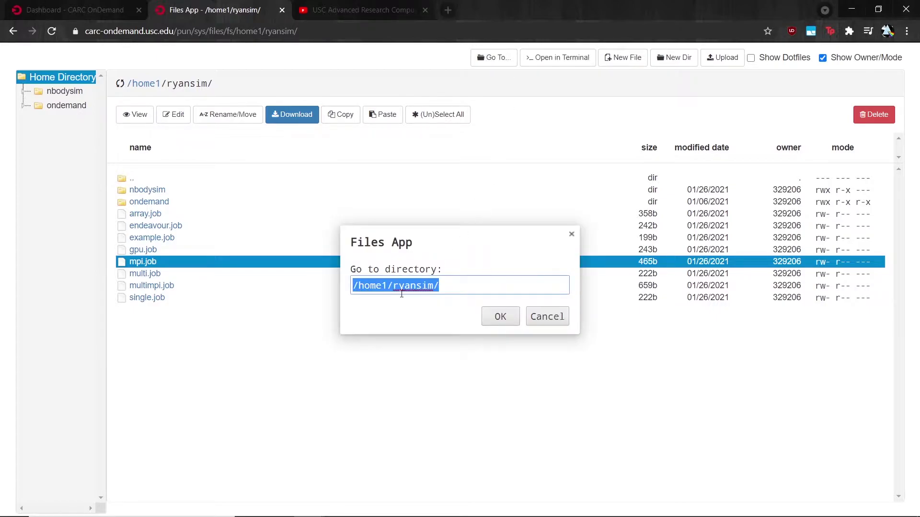
click(401, 293)
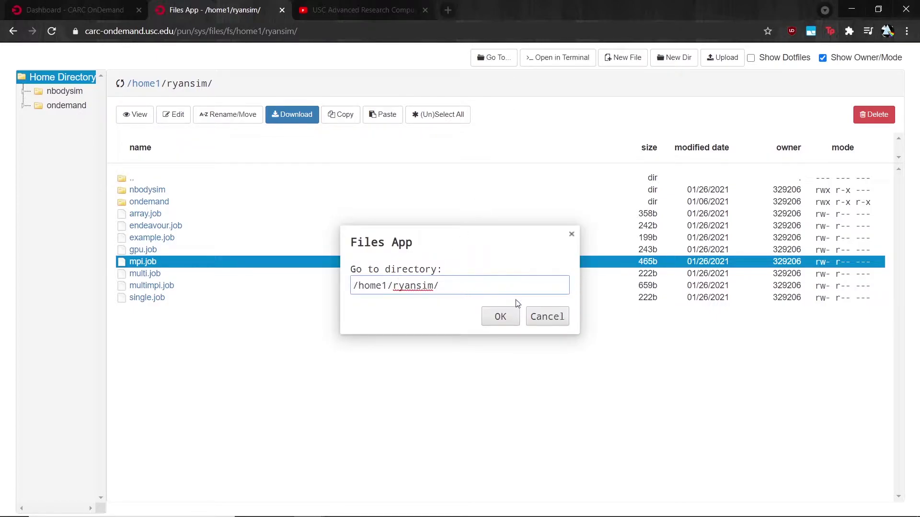
click(540, 316)
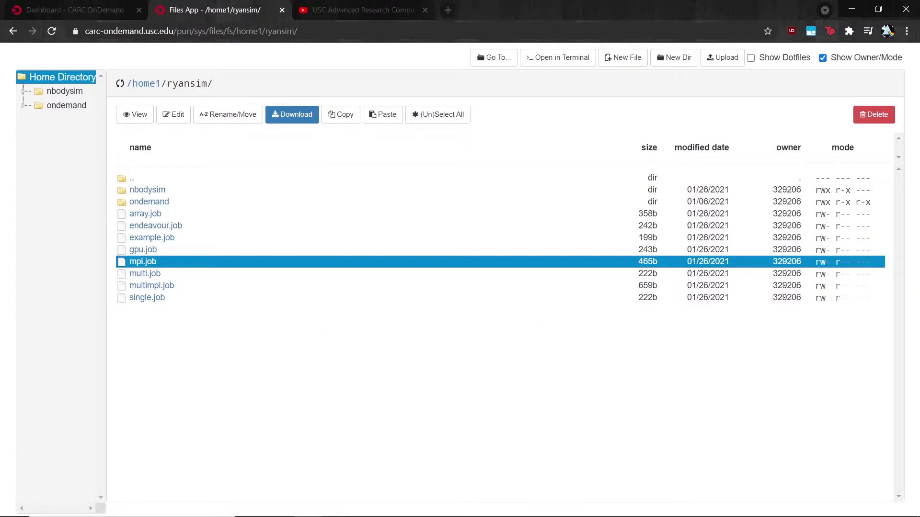
- Open shell access to the Discovery cluster and complete the Duo two-factor login with phone call option 3
click(55, 4)
click(211, 58)
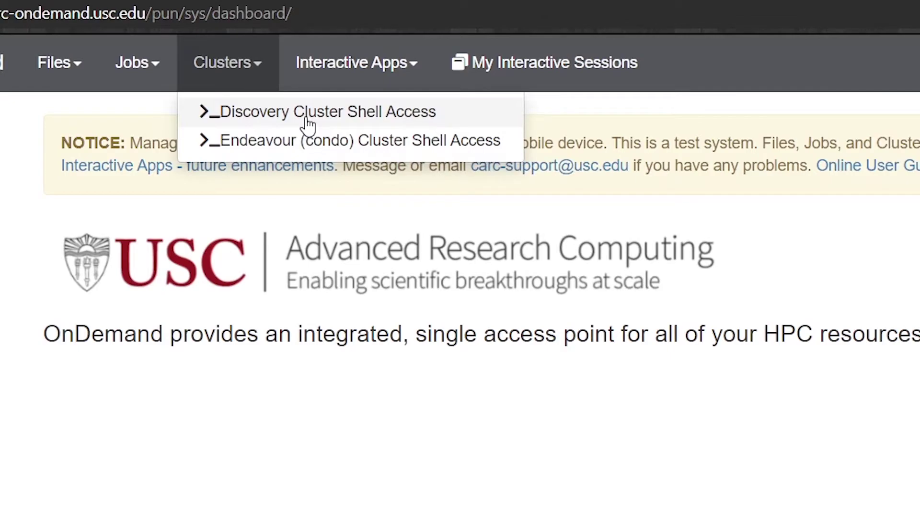
click(307, 126)
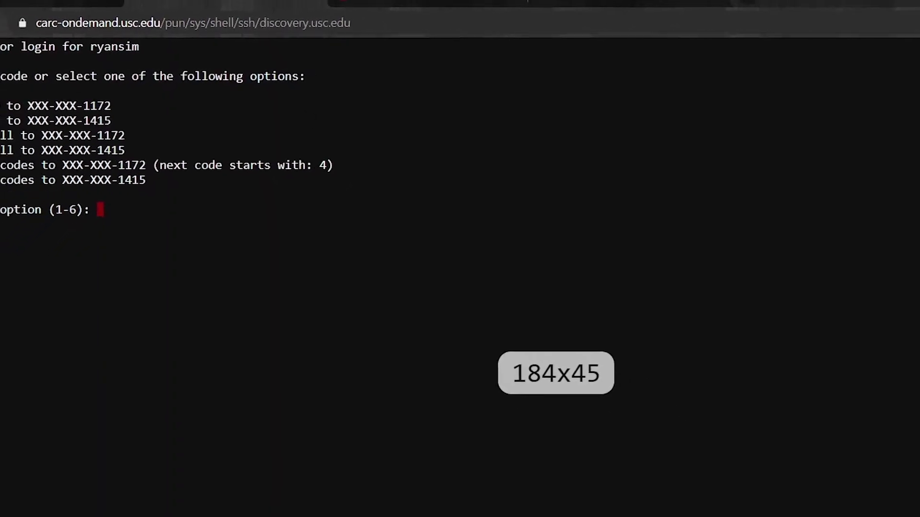
text(3)
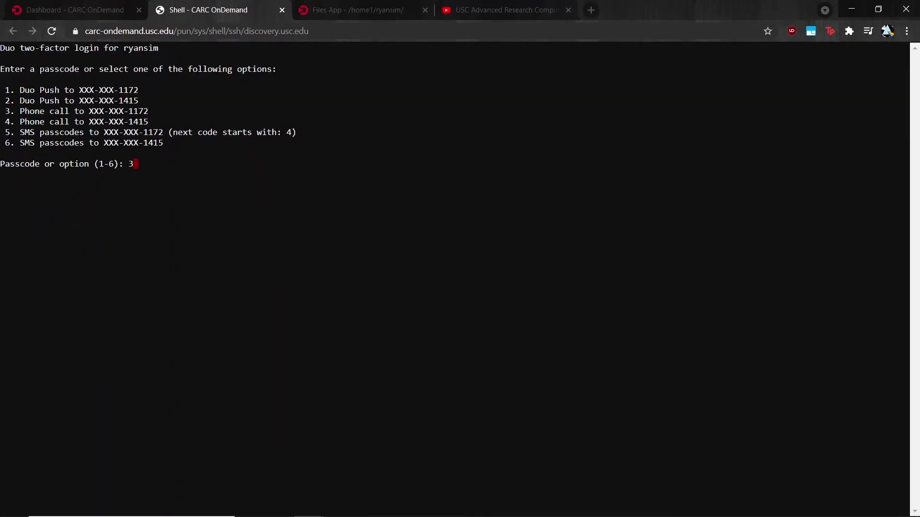
key(Return)
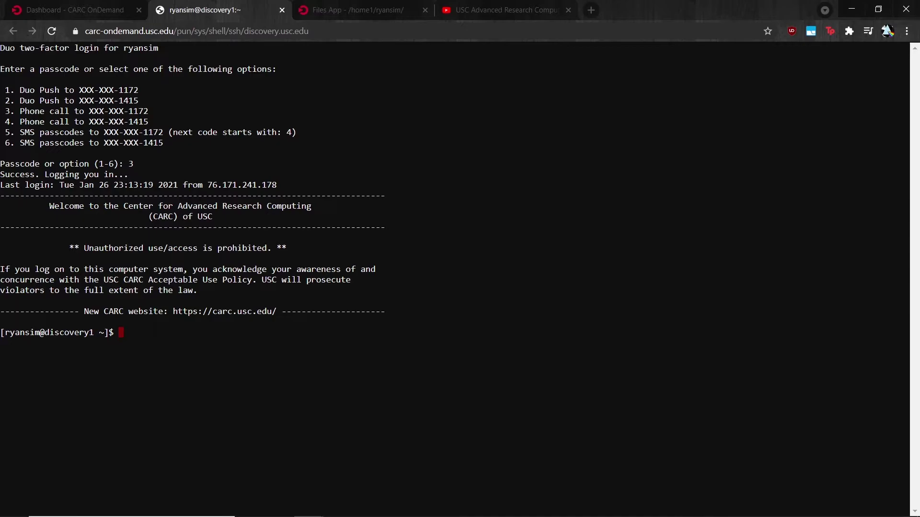
- List the home directory's contents in the Discovery shell with ls
text(ls)
key(Return)
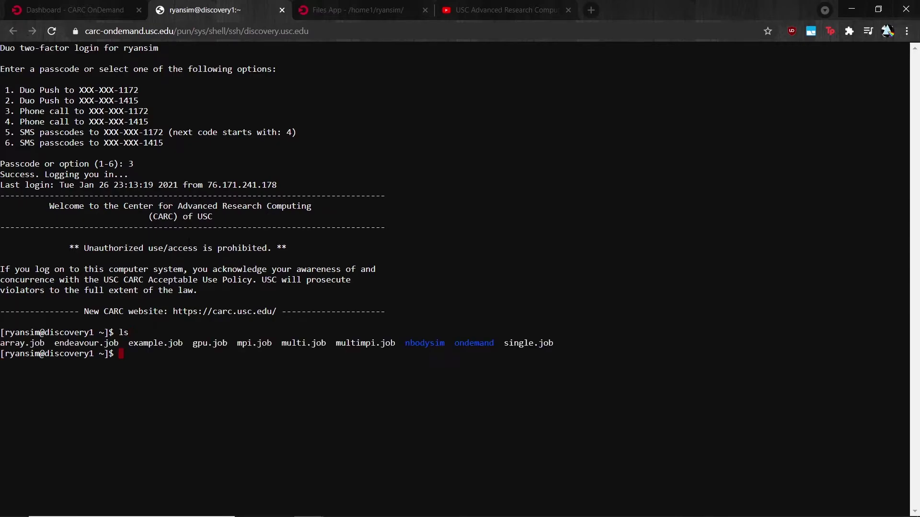
- Open the Active Jobs page from the dashboard and check its job-owner and cluster filter choices
click(76, 10)
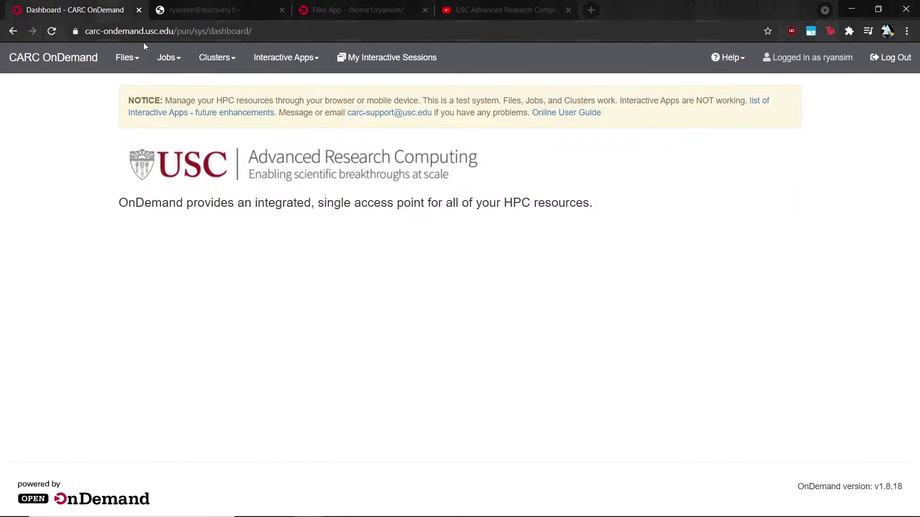
click(176, 68)
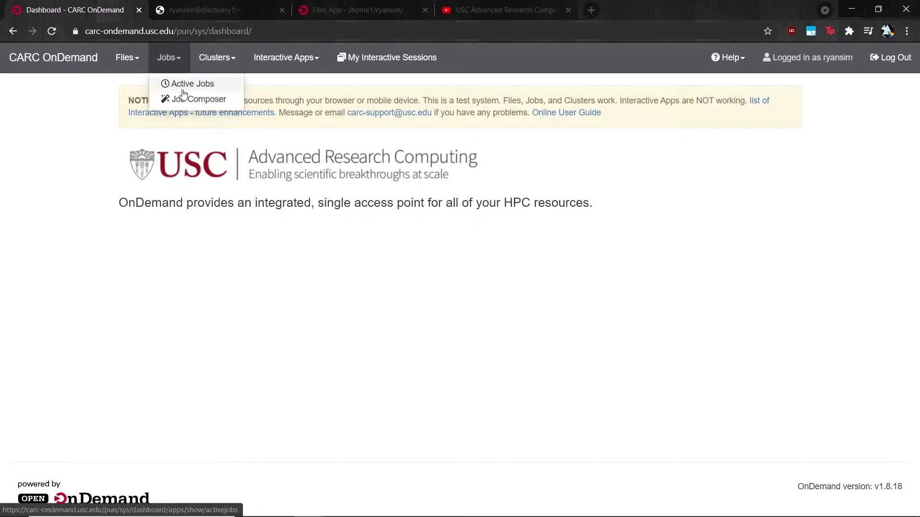
click(183, 85)
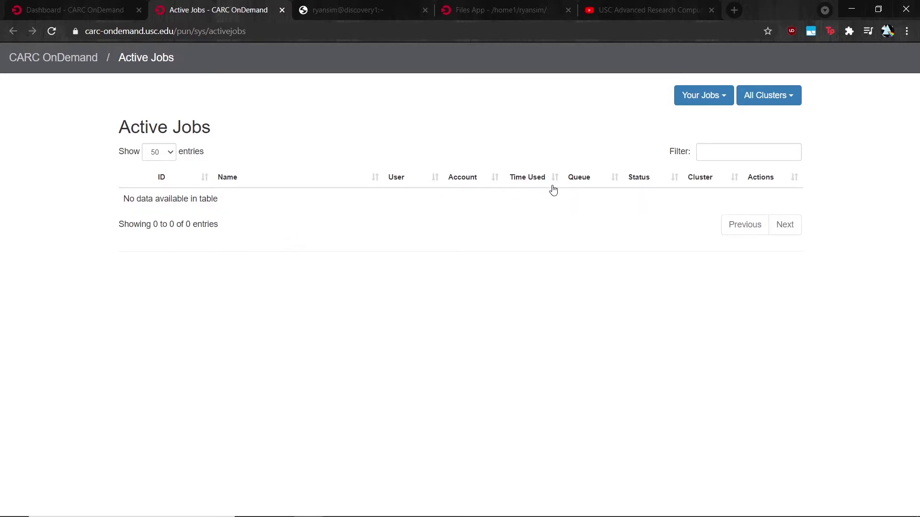
click(705, 106)
click(752, 102)
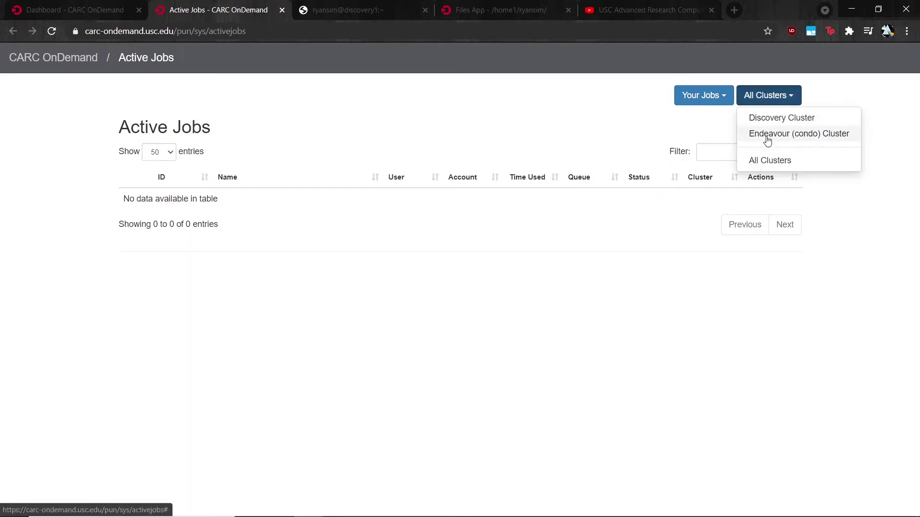
click(488, 84)
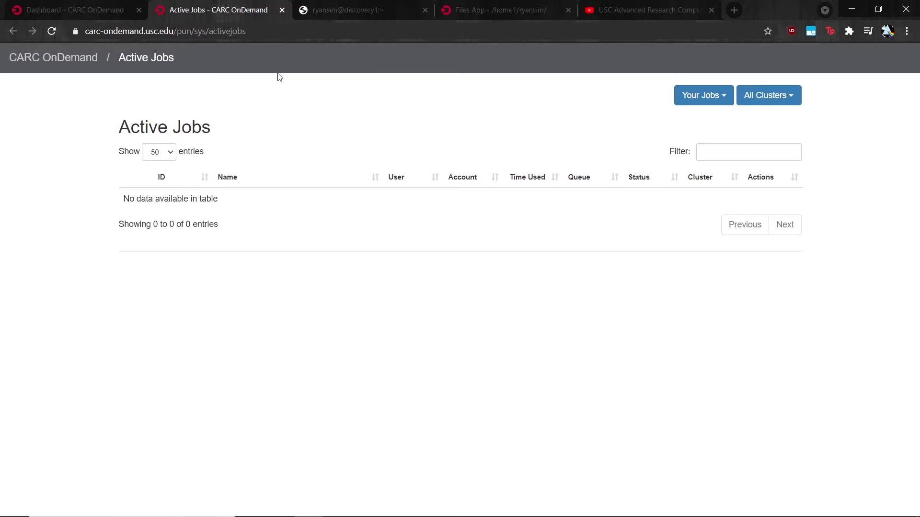
- Open the Job Composer from the dashboard and start a new job from a template
click(108, 12)
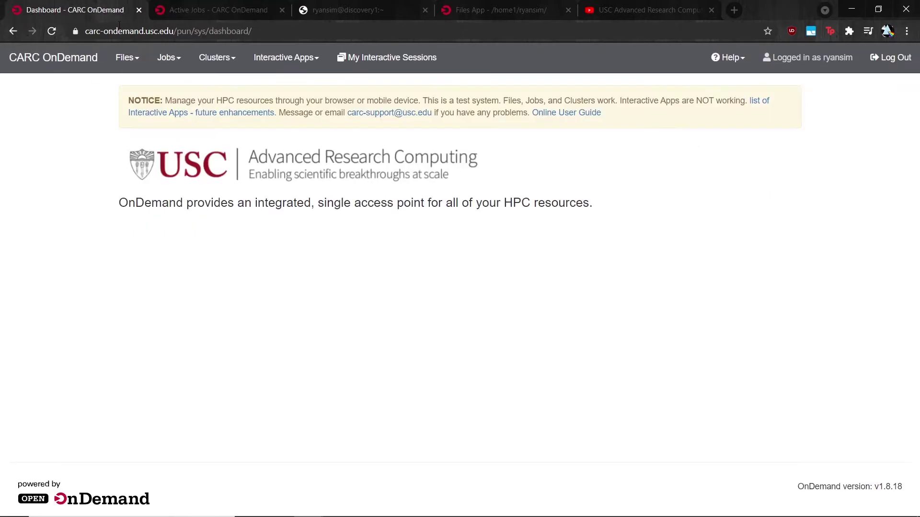
click(168, 57)
click(191, 100)
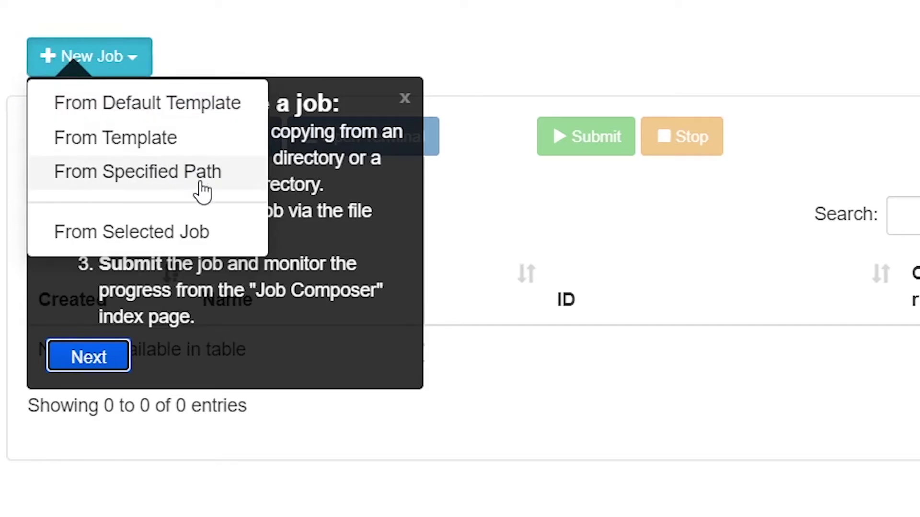
click(207, 152)
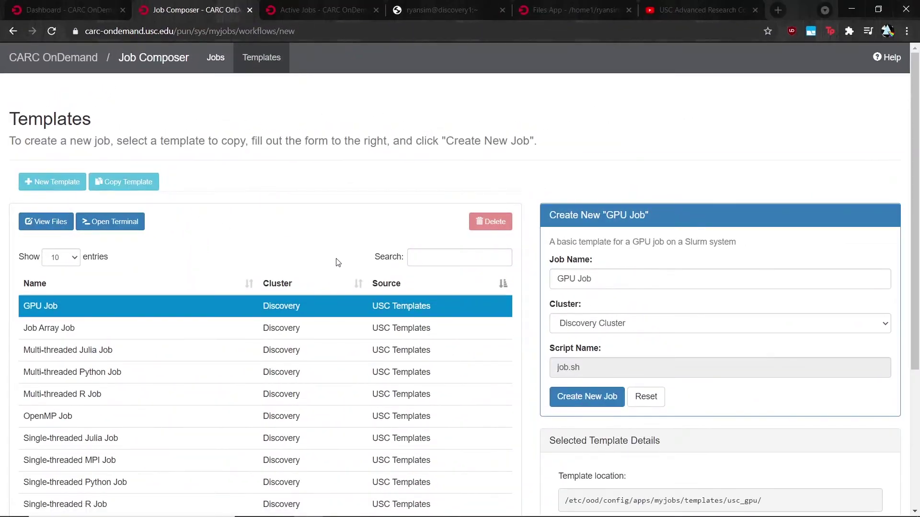
- Create a new Discovery Cluster job from the Single-threaded Python Job template
scroll(338, 262, down, 3)
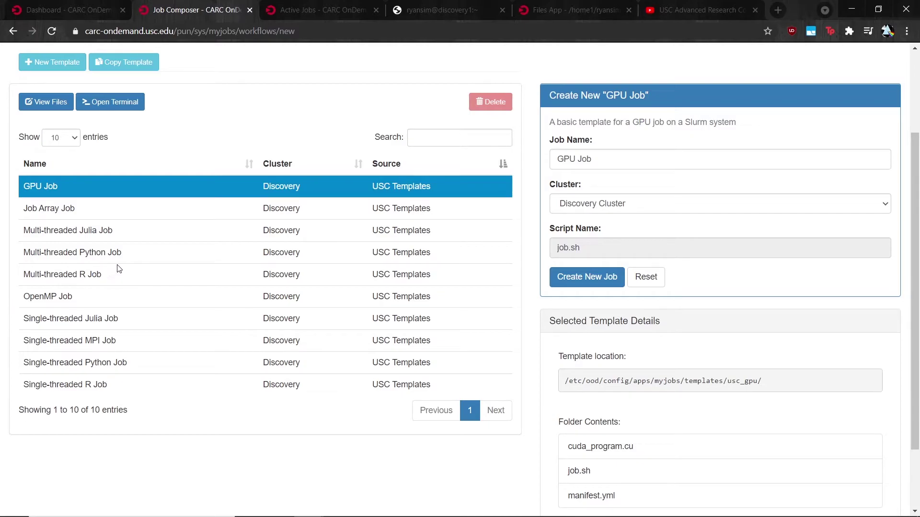
click(117, 362)
scroll(708, 312, down, 2)
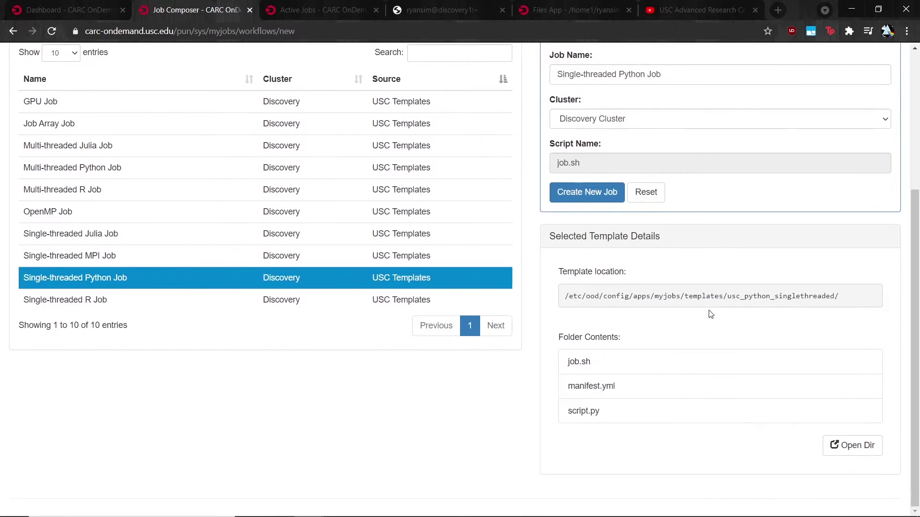
click(575, 200)
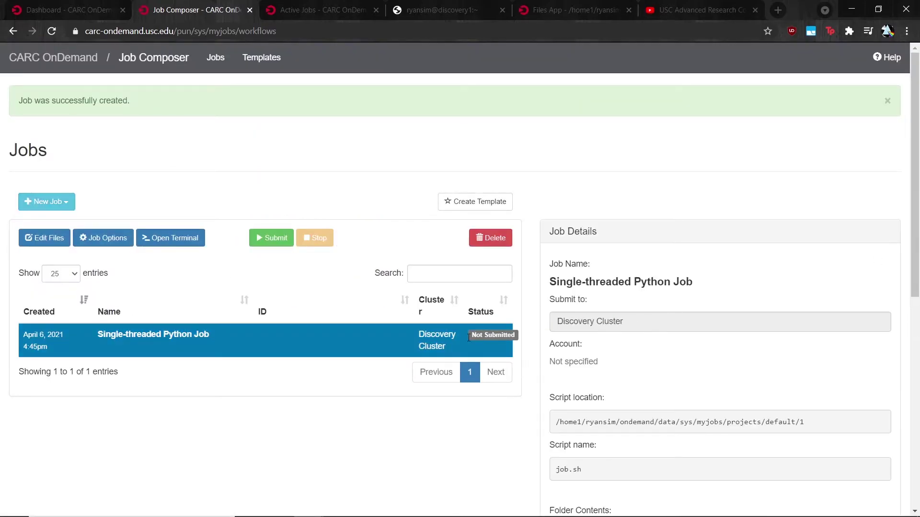
- Review the new Python job's details, folder contents and the job.sh submit script
scroll(629, 353, down, 5)
scroll(629, 353, down, 4)
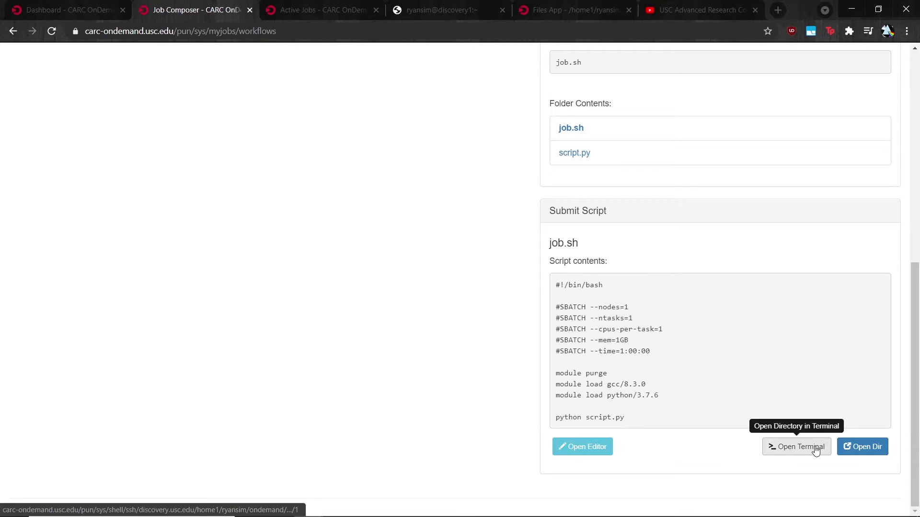
scroll(810, 445, up, 4)
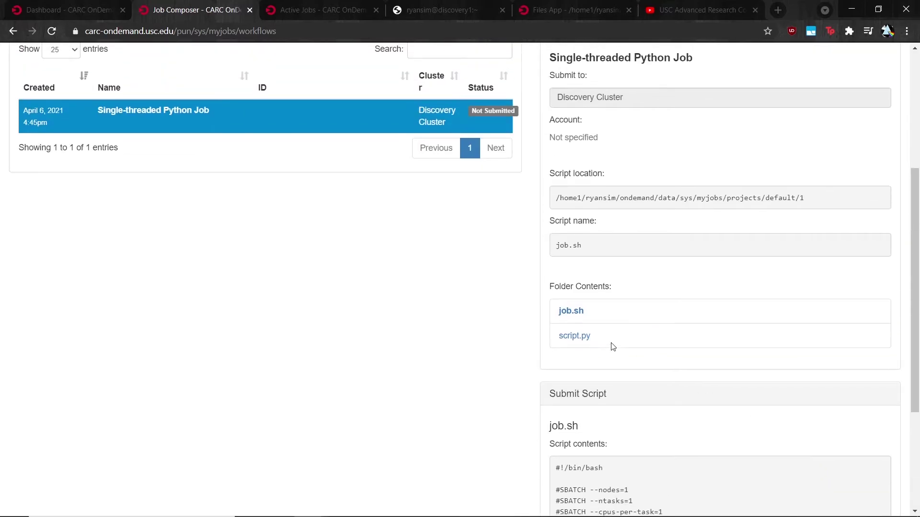
scroll(615, 371, up, 3)
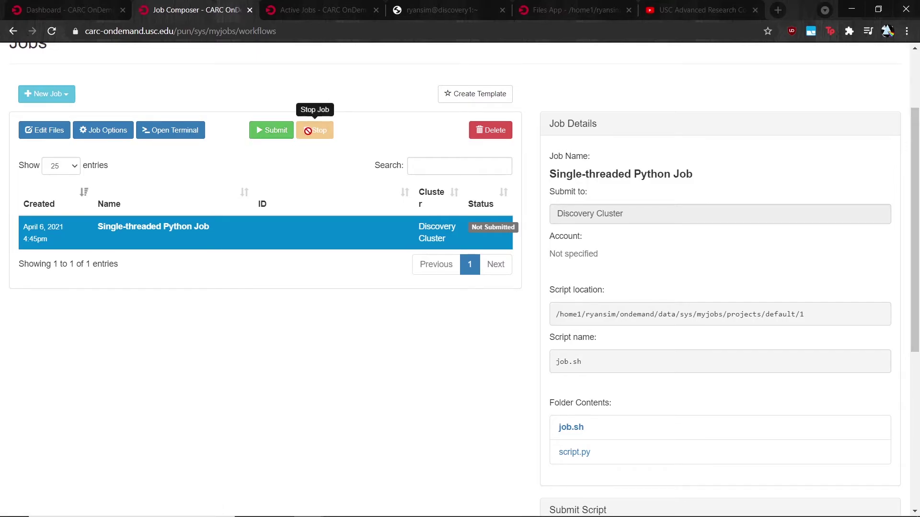
- Open the Python job's options, check the cluster and job script choices, and go back to the template list
click(84, 136)
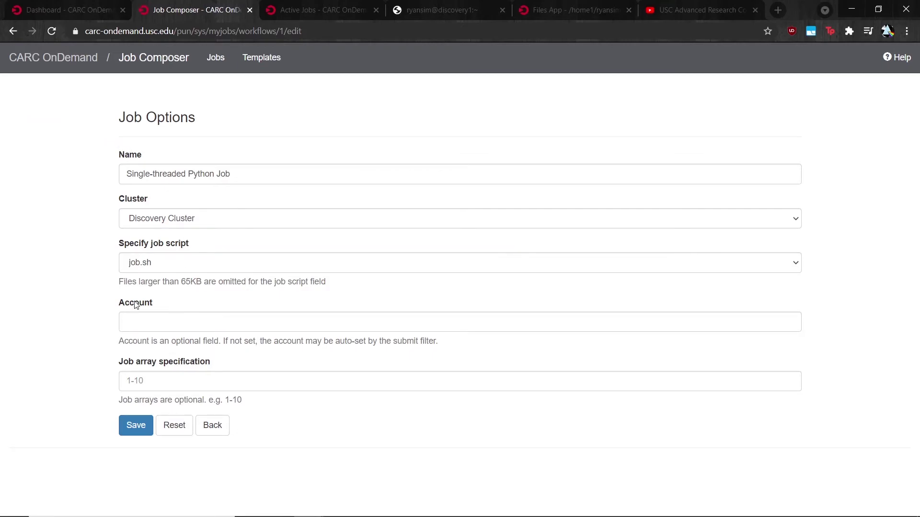
click(163, 224)
click(163, 225)
click(171, 269)
click(171, 270)
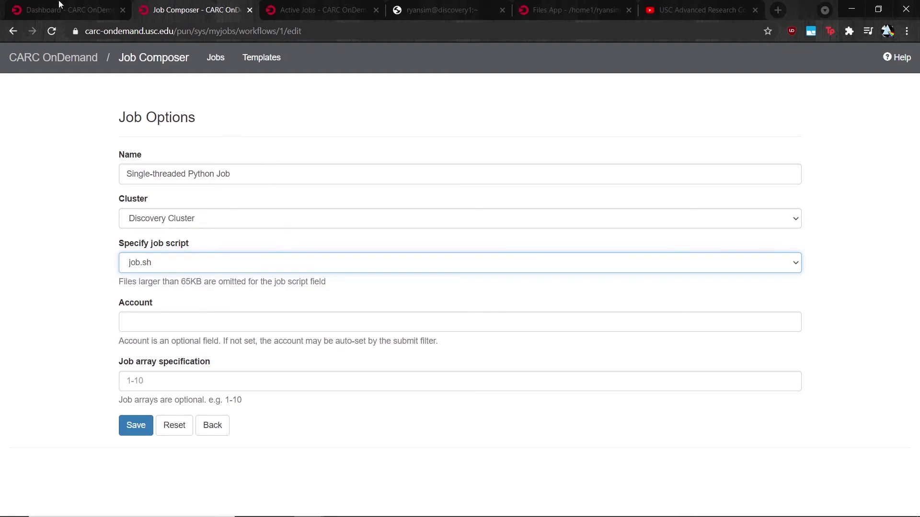
click(261, 59)
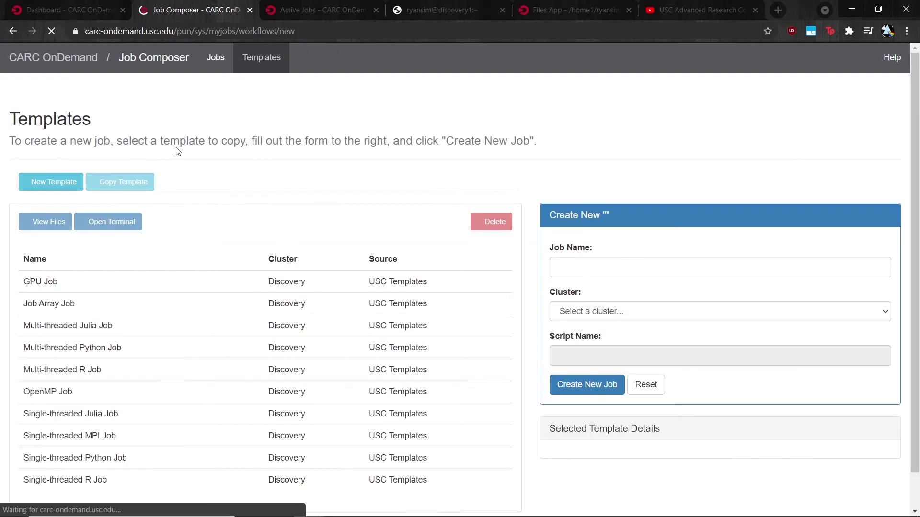
- Check the dashboard's available interactive apps and the My Interactive Sessions page, and return to the dashboard home
click(67, 10)
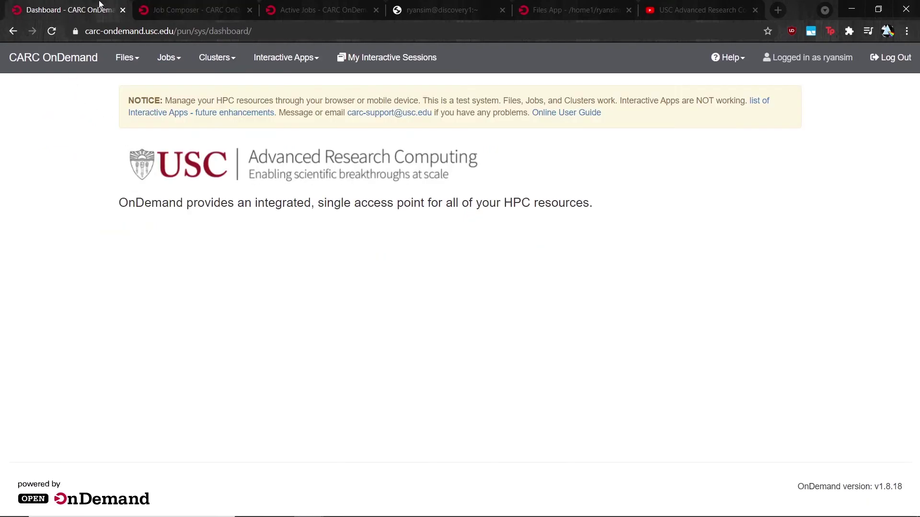
click(268, 56)
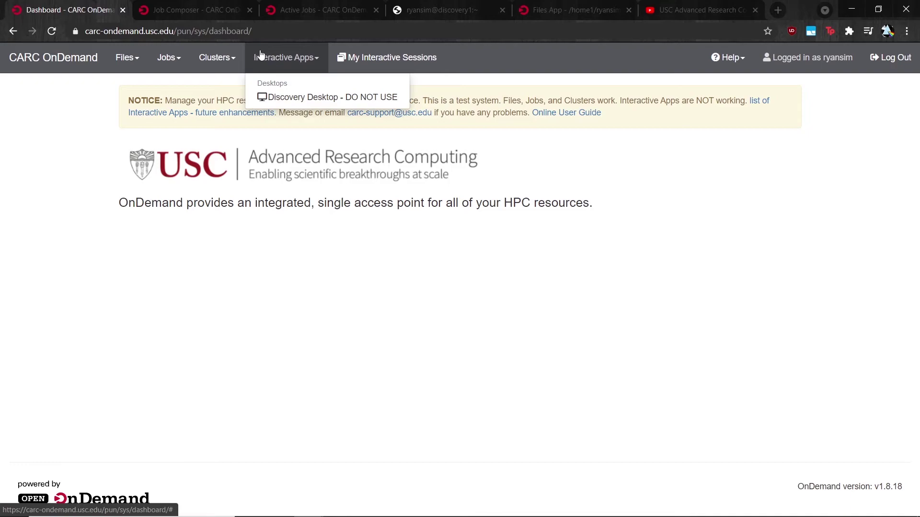
click(286, 195)
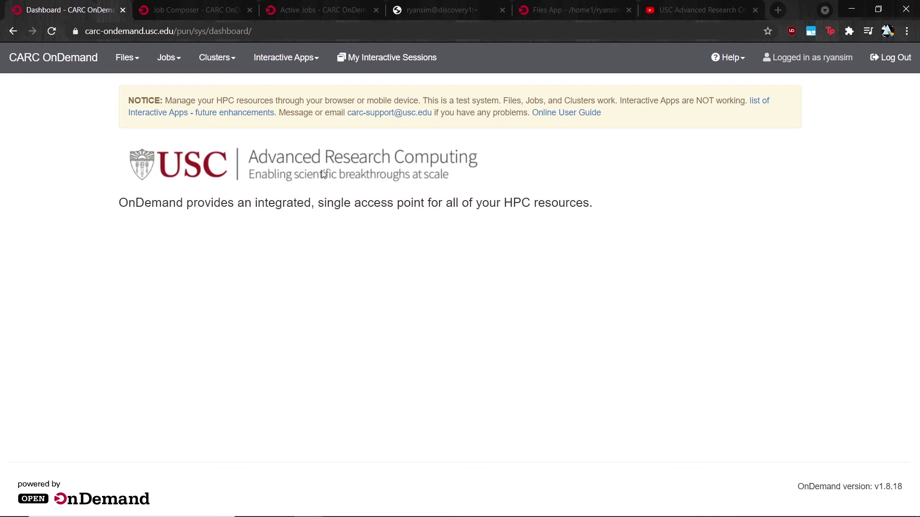
click(357, 61)
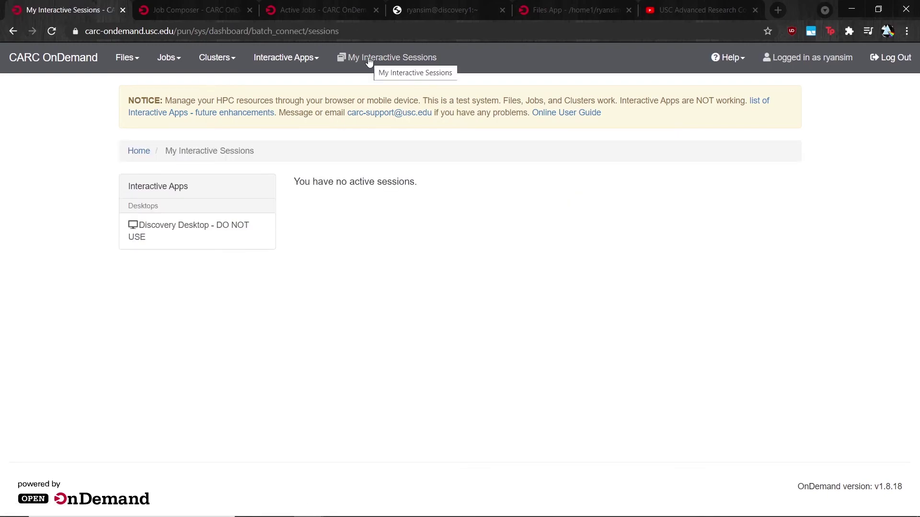
click(77, 59)
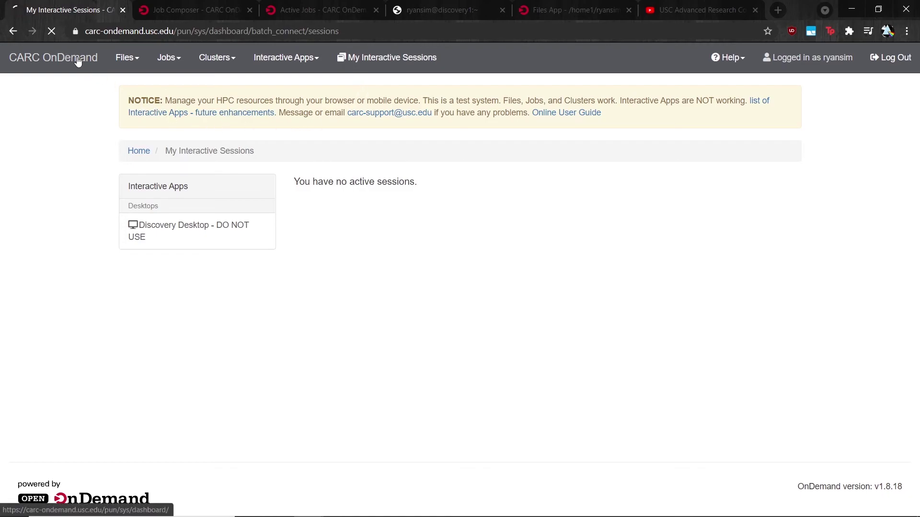